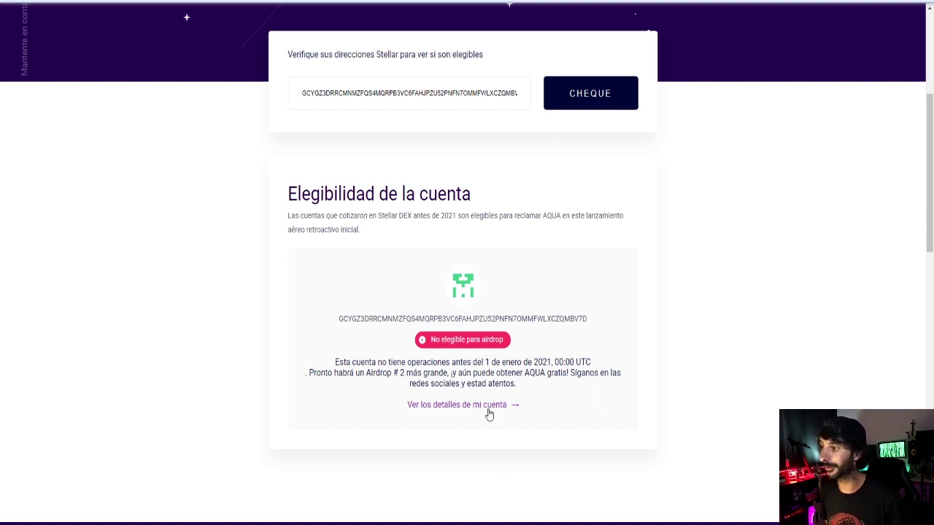
# Open the article with more information on claimable balances, linked under "¿Cómo puede reclamar sus tokens AQUA?".
pyautogui.scroll(-2, 786, 390)
pyautogui.scroll(-2, 785, 392)
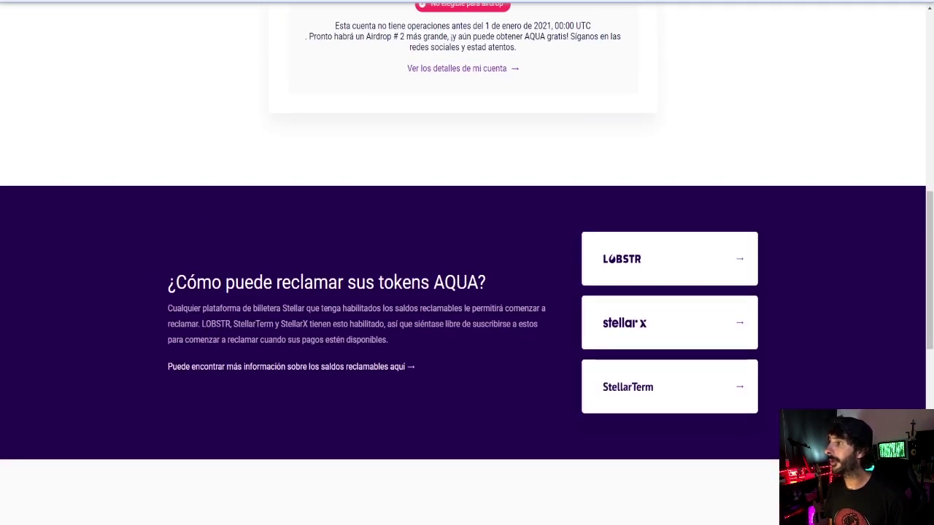
pyautogui.rightClick(383, 366)
pyautogui.click(411, 372)
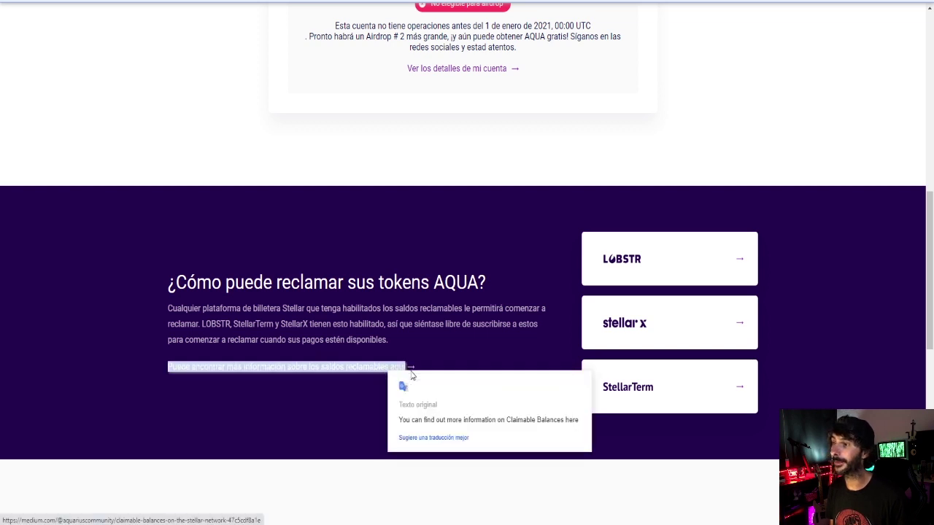
pyautogui.click(647, 378)
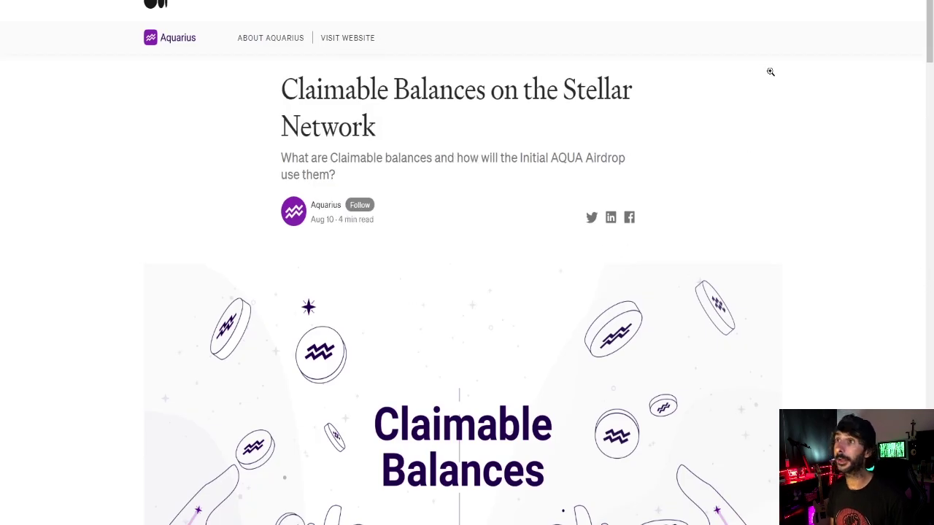
# Translate the "Claimable Balances on the Stellar Network" article into Spanish and skim its opening sections.
pyautogui.click(643, 2)
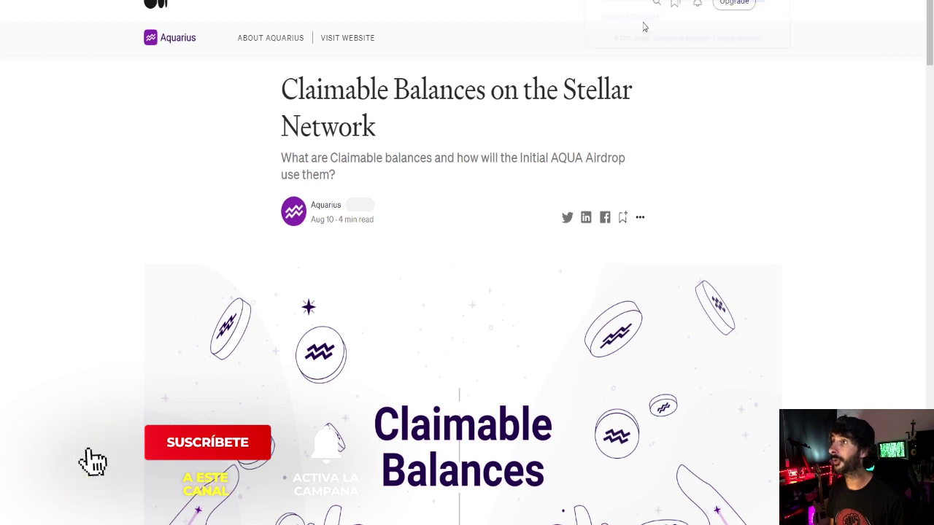
pyautogui.click(643, 22)
pyautogui.scroll(-2, 758, 226)
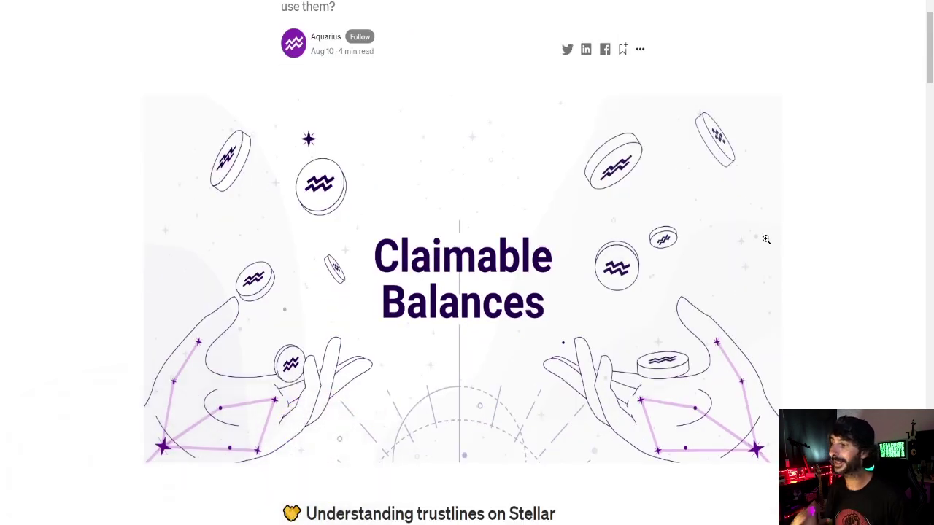
pyautogui.scroll(-5, 766, 244)
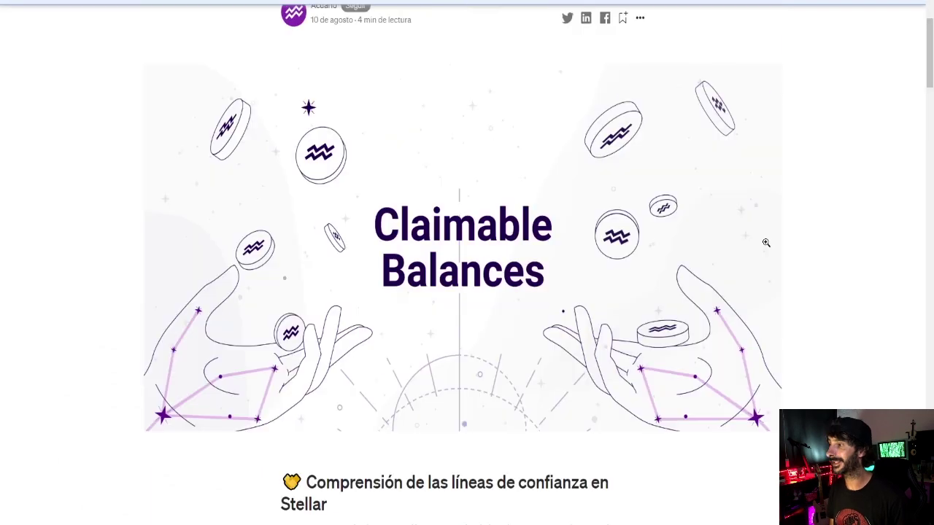
pyautogui.scroll(-4, 766, 248)
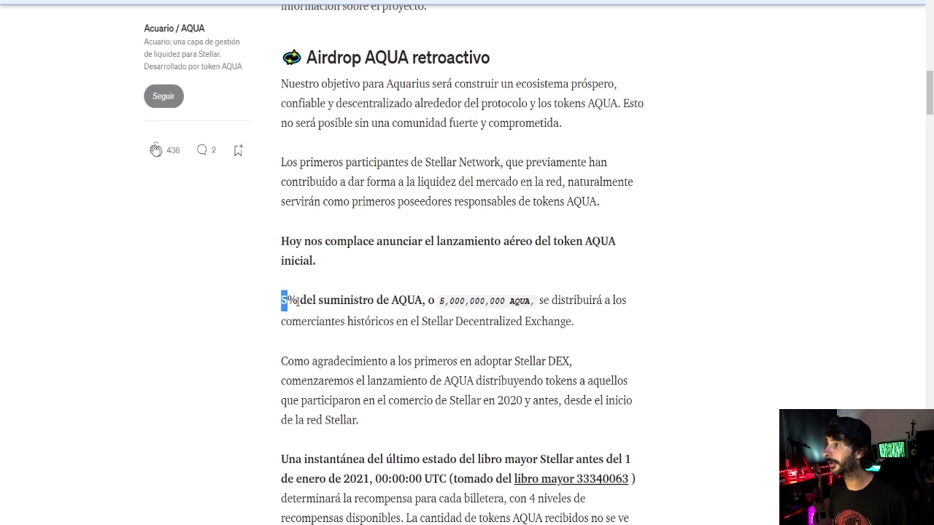
# Read the retroactive AQUA airdrop section for the supply share, snapshot date, wallet eligibility rules and distribution start.
pyautogui.moveTo(297, 301); pyautogui.dragTo(426, 307)
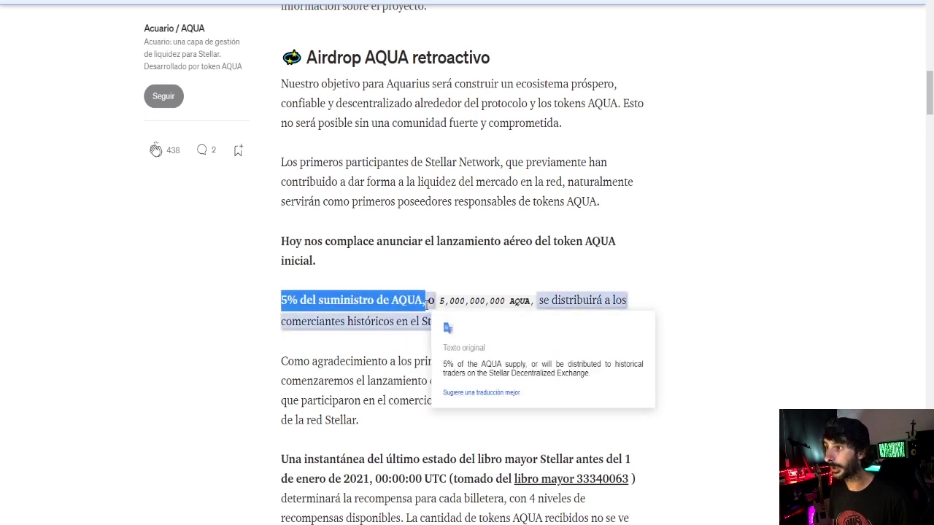
pyautogui.click(644, 274)
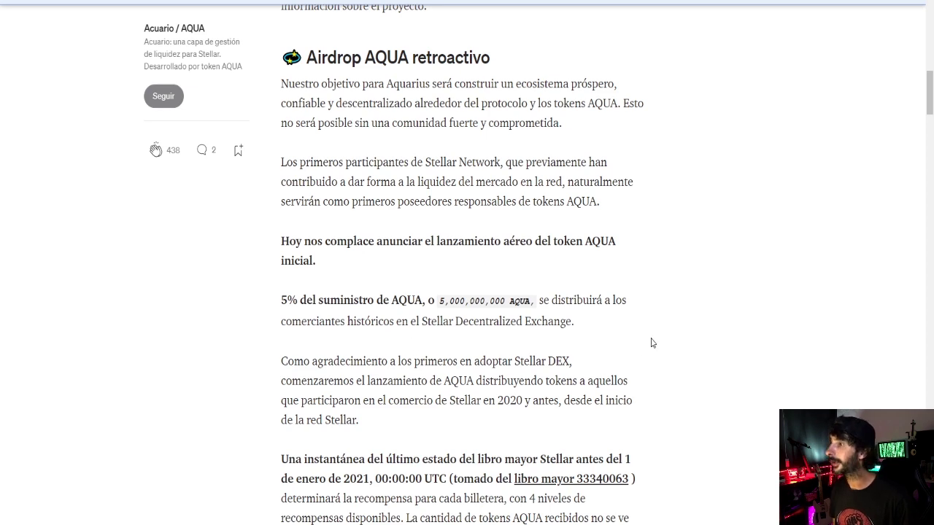
pyautogui.scroll(-1, 276, 375)
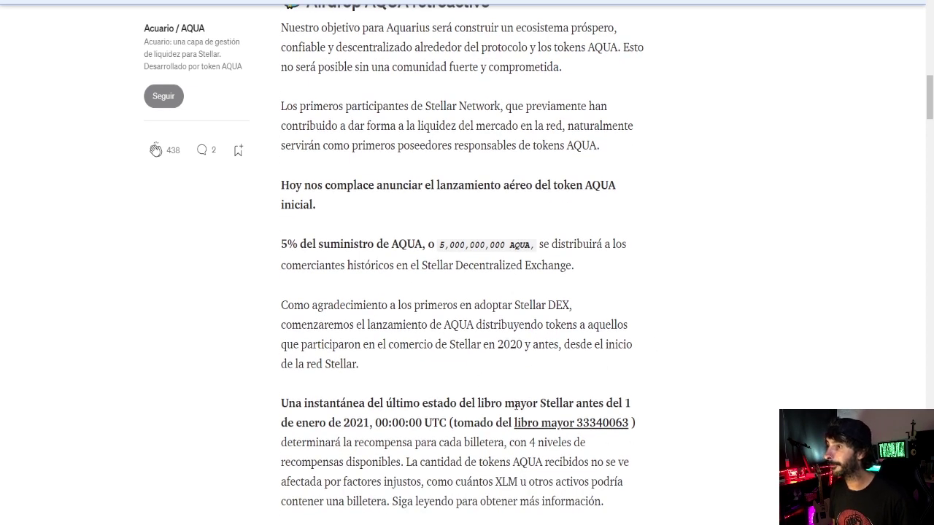
pyautogui.scroll(-1, 341, 362)
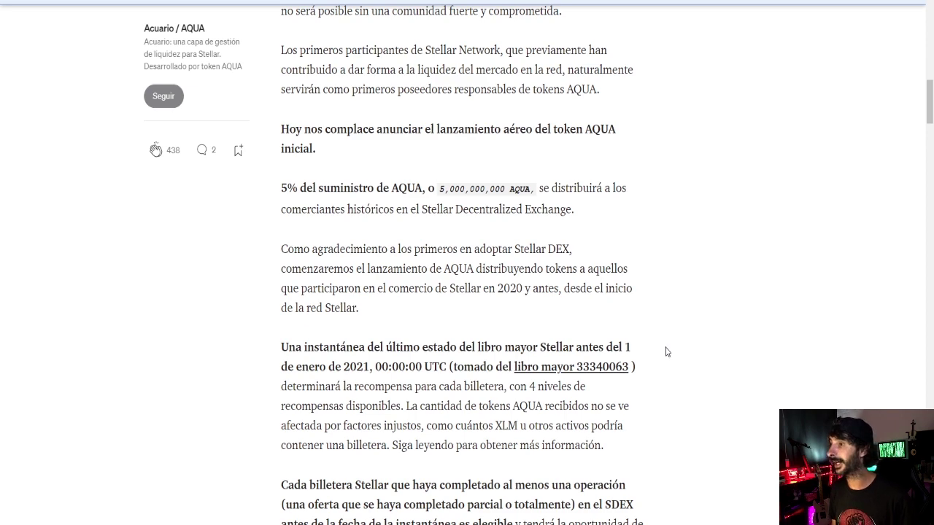
pyautogui.scroll(-2, 666, 352)
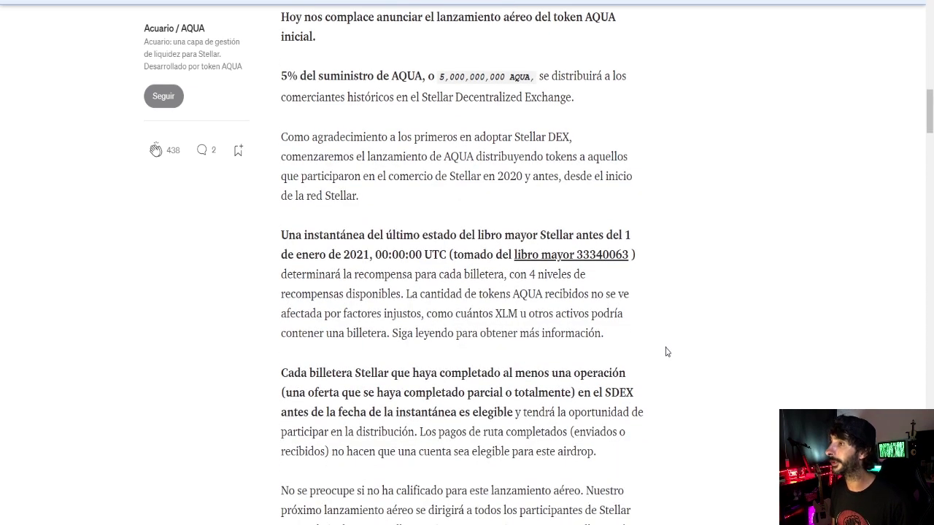
pyautogui.scroll(1, 665, 352)
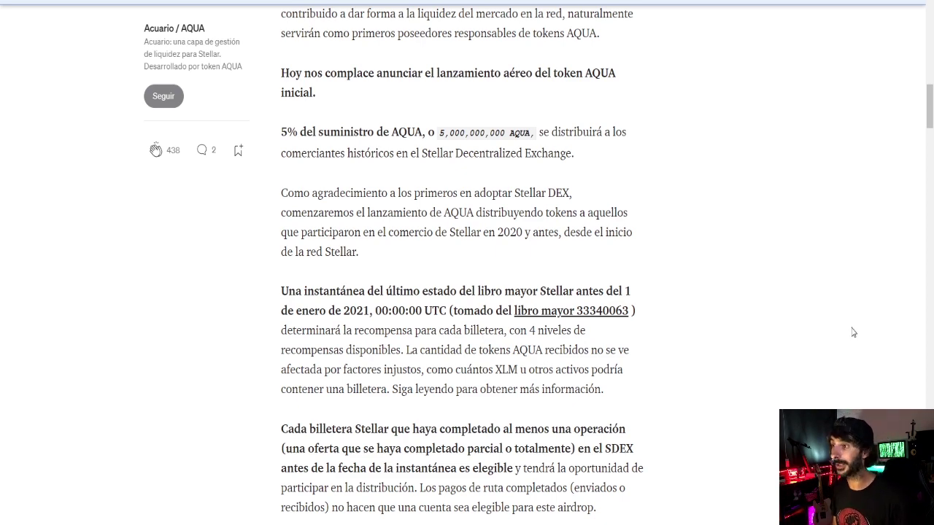
pyautogui.scroll(-2, 693, 367)
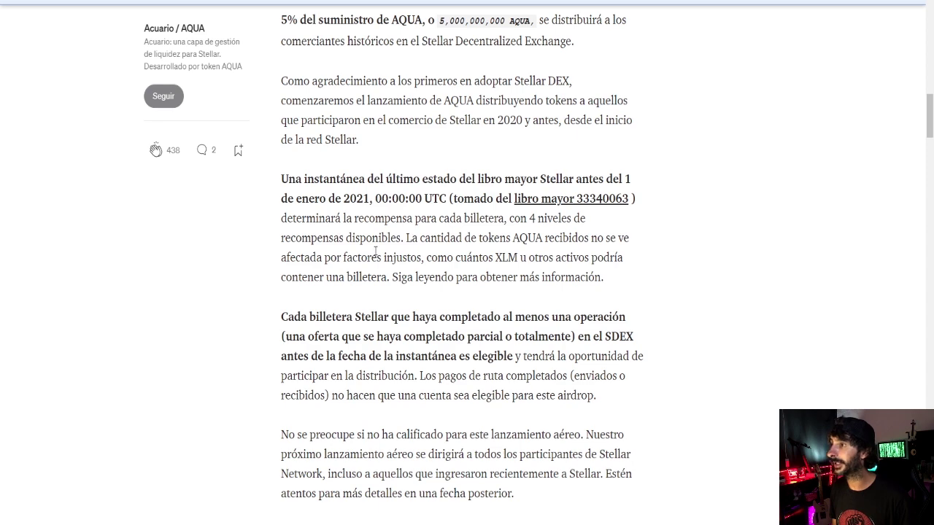
pyautogui.scroll(-7, 861, 375)
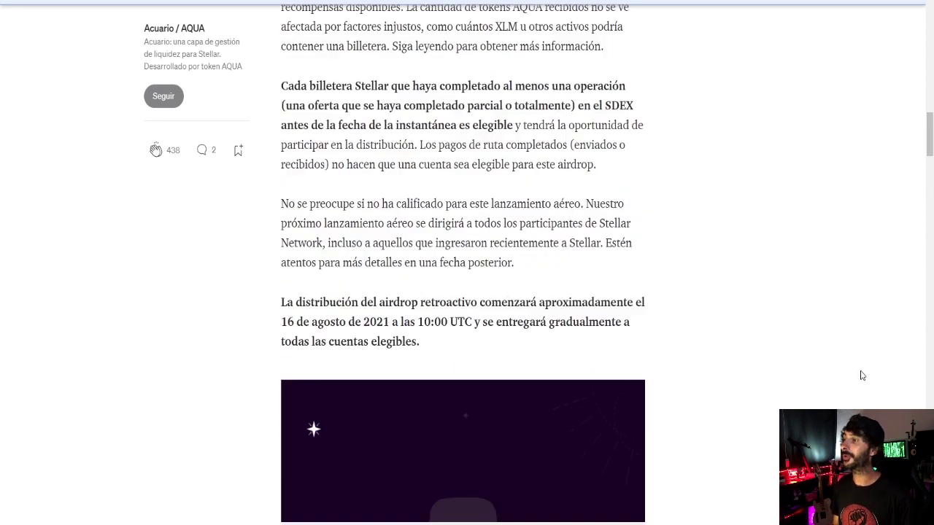
pyautogui.scroll(-3, 862, 375)
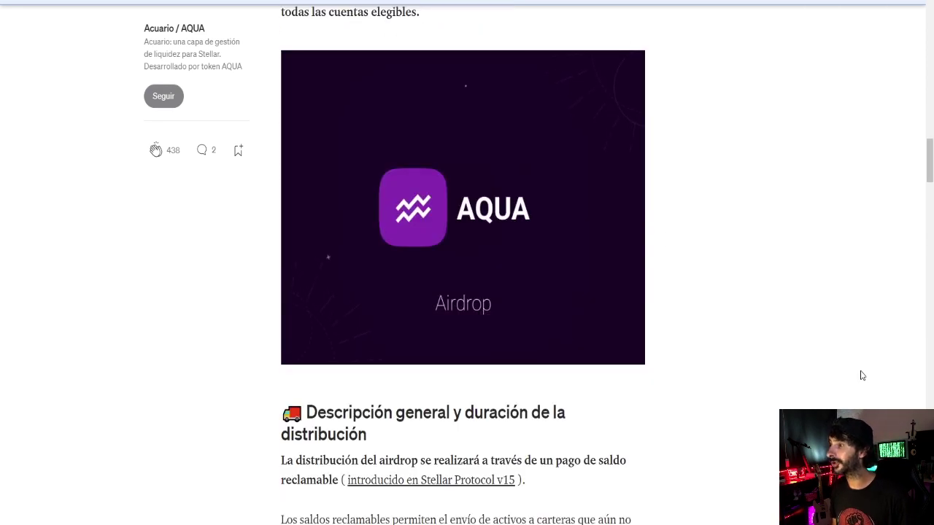
pyautogui.scroll(-5, 862, 375)
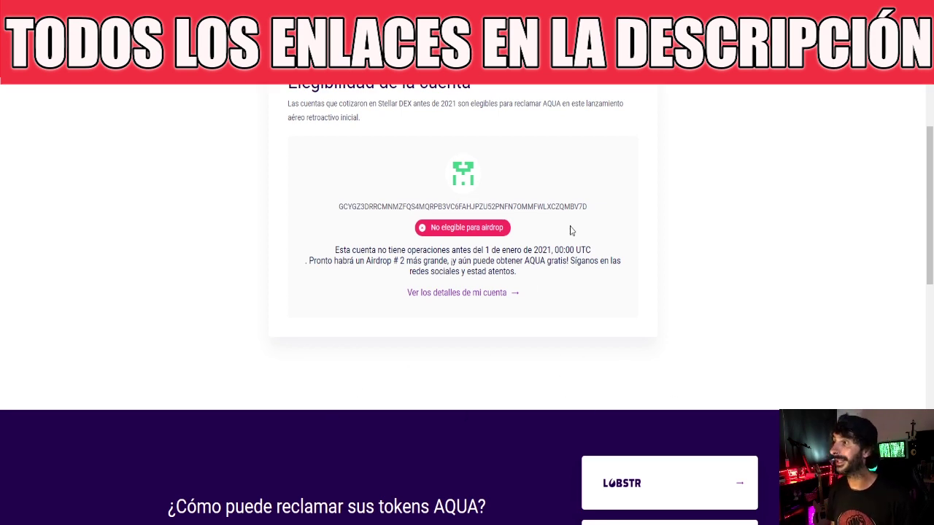
# Review the Stellar account's airdrop eligibility result and select the AQUA asset in the LOBSTR wallet.
pyautogui.scroll(-3, 852, 281)
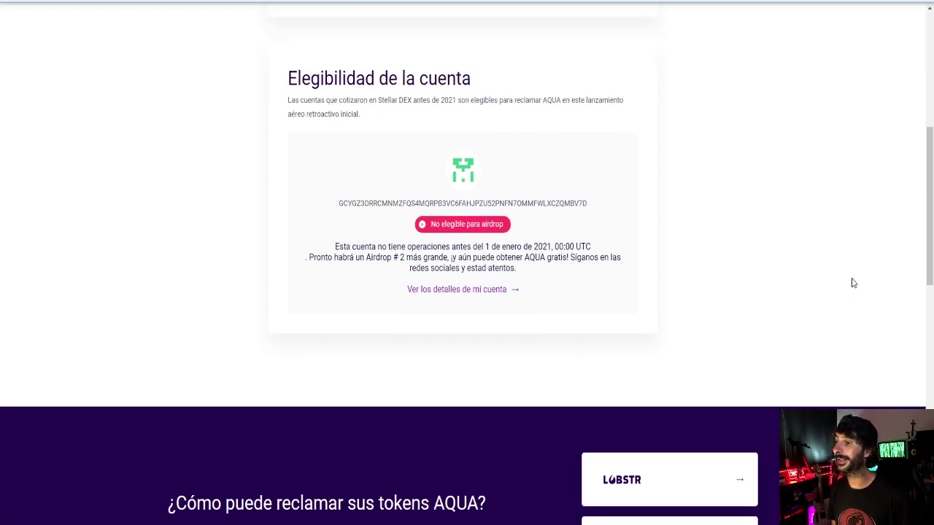
pyautogui.scroll(-1, 851, 283)
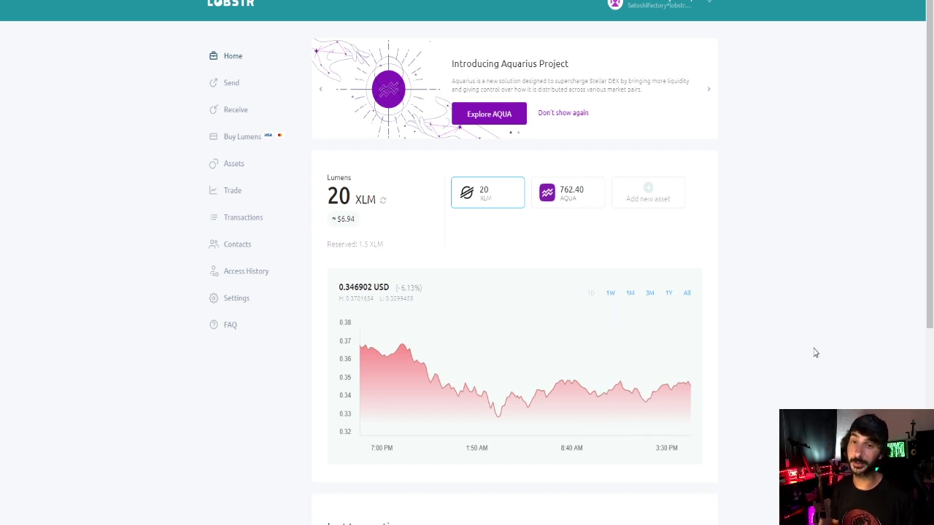
pyautogui.click(546, 194)
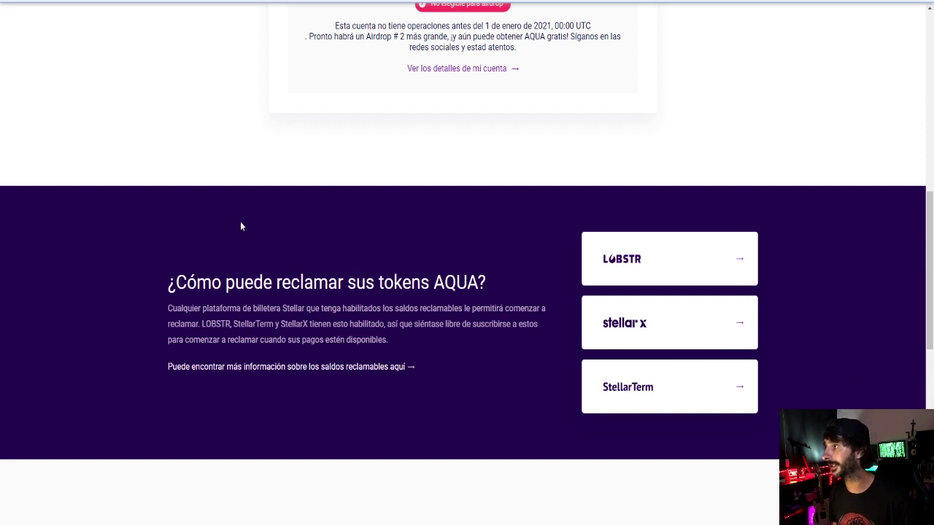
# Examine the AQUA airdrop page's claiming wallets, token information link, community channels and address eligibility check.
pyautogui.scroll(-1, 879, 332)
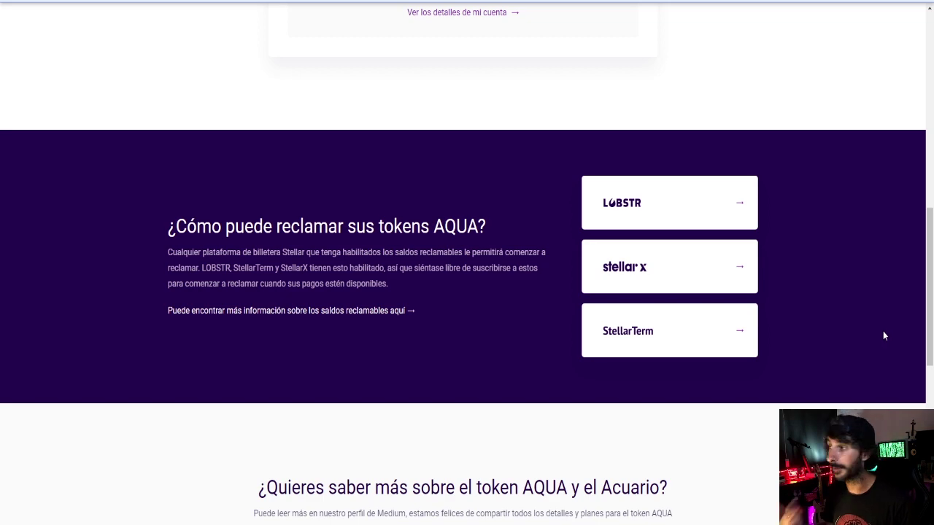
pyautogui.scroll(-2, 883, 335)
pyautogui.scroll(-1, 882, 336)
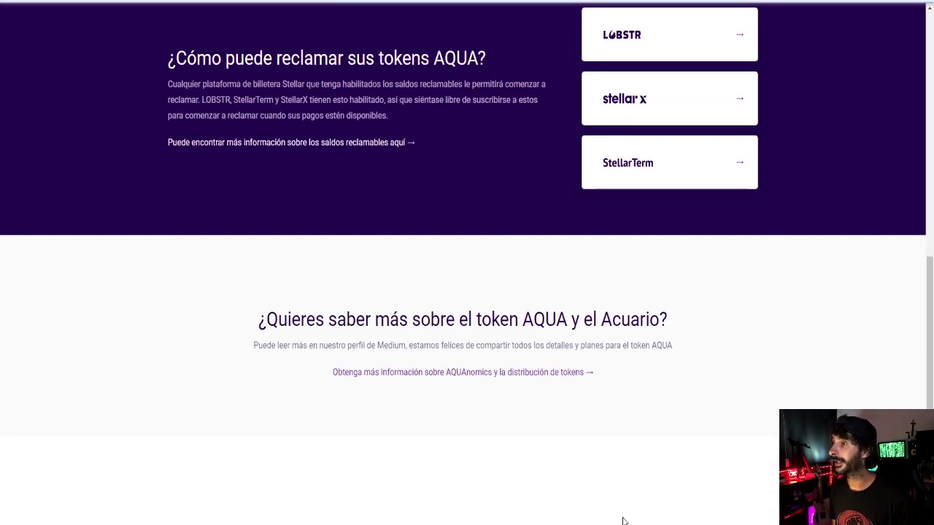
pyautogui.scroll(-2, 872, 351)
pyautogui.scroll(-5, 869, 355)
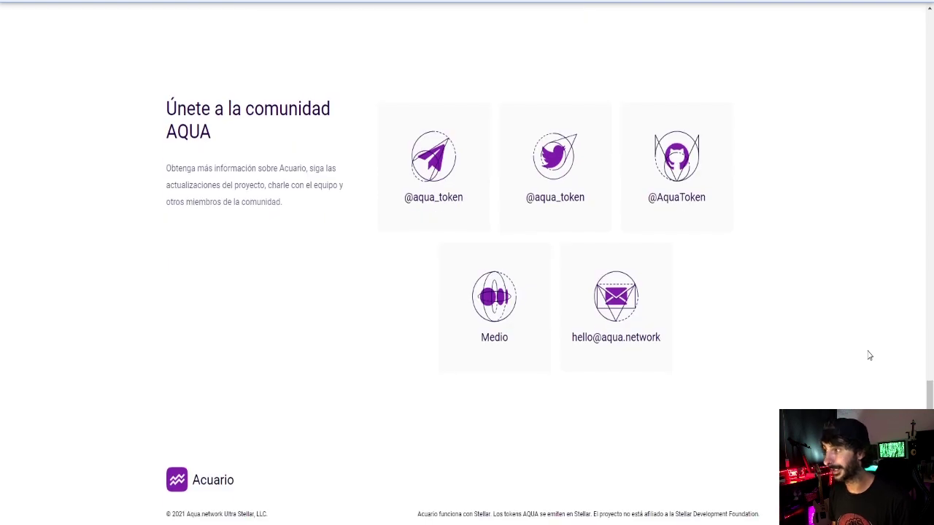
pyautogui.scroll(3, 868, 356)
pyautogui.scroll(1, 736, 228)
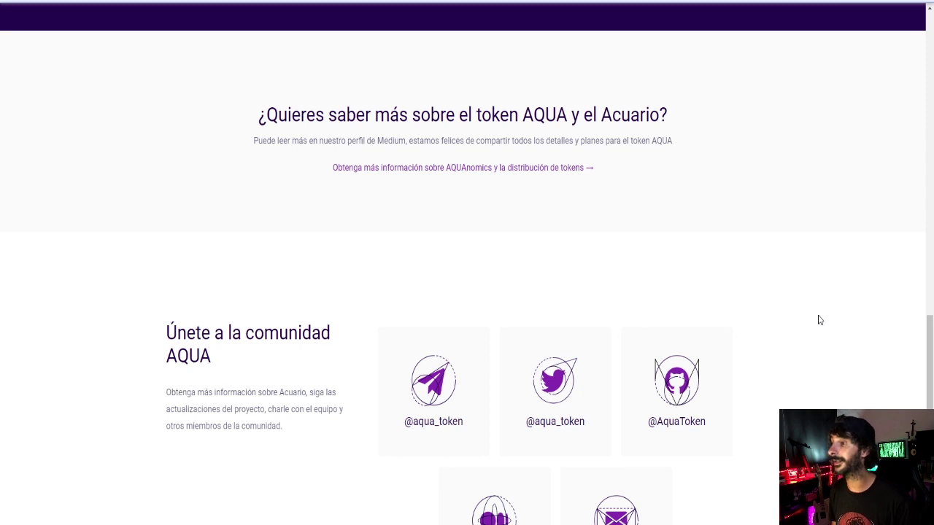
pyautogui.scroll(-3, 820, 320)
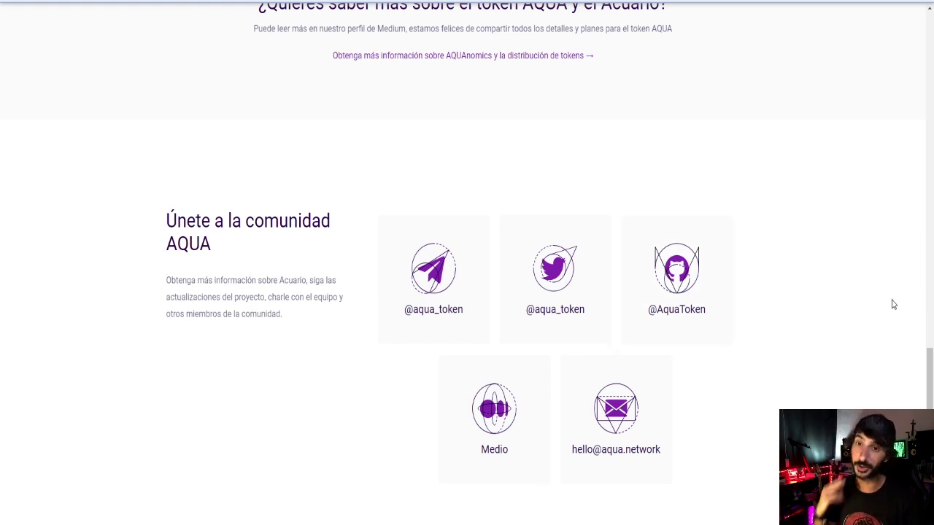
pyautogui.scroll(5, 894, 309)
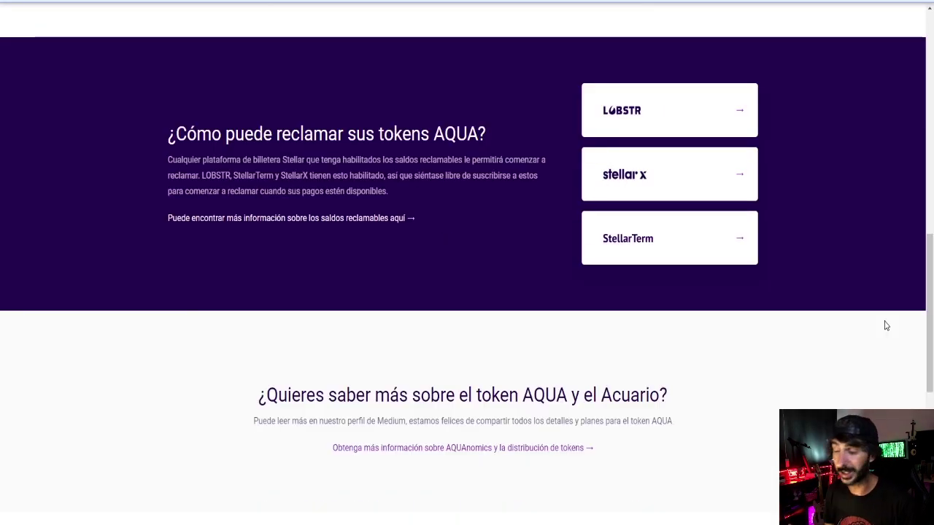
pyautogui.scroll(6, 886, 326)
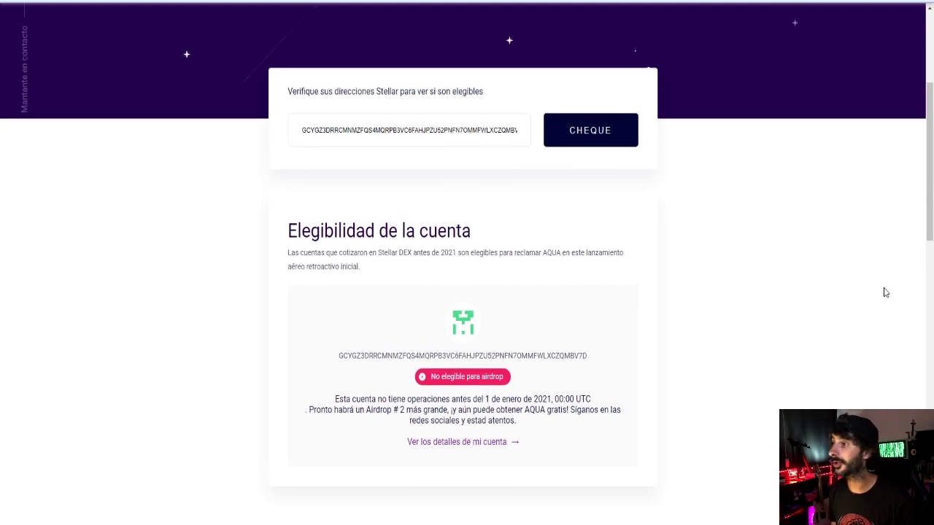
pyautogui.scroll(4, 787, 333)
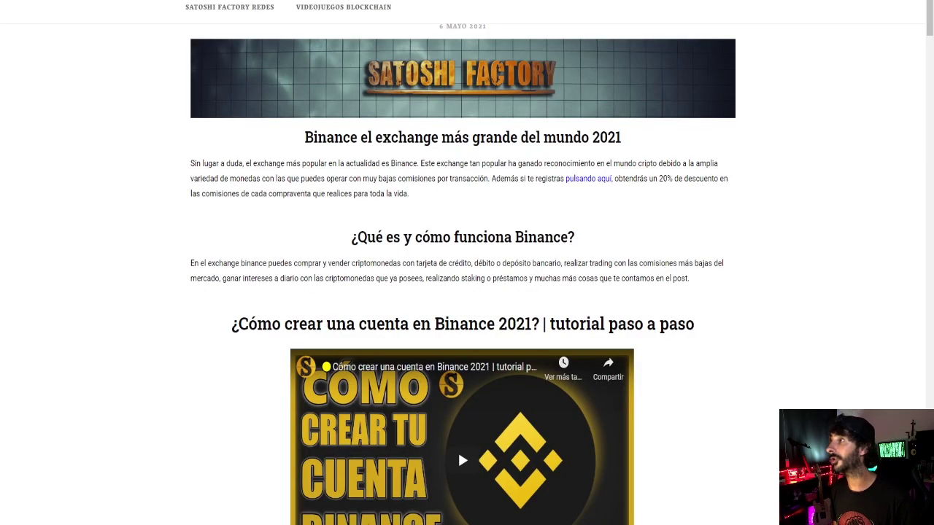
# Examine the Satoshi Factory site's exchange list and its Binance guide, including account creation, NFT marketplace, Earn and Launchpool sections.
pyautogui.moveTo(498, 5)
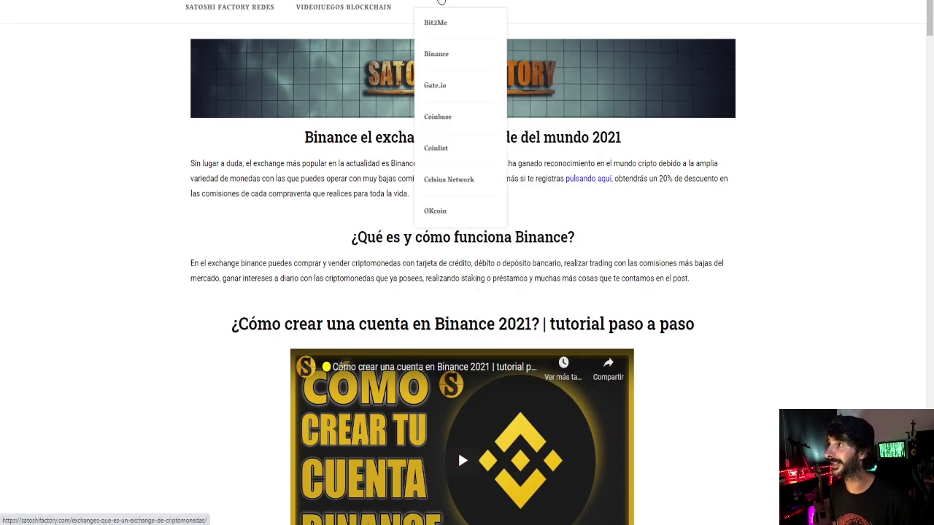
pyautogui.scroll(-1, 797, 226)
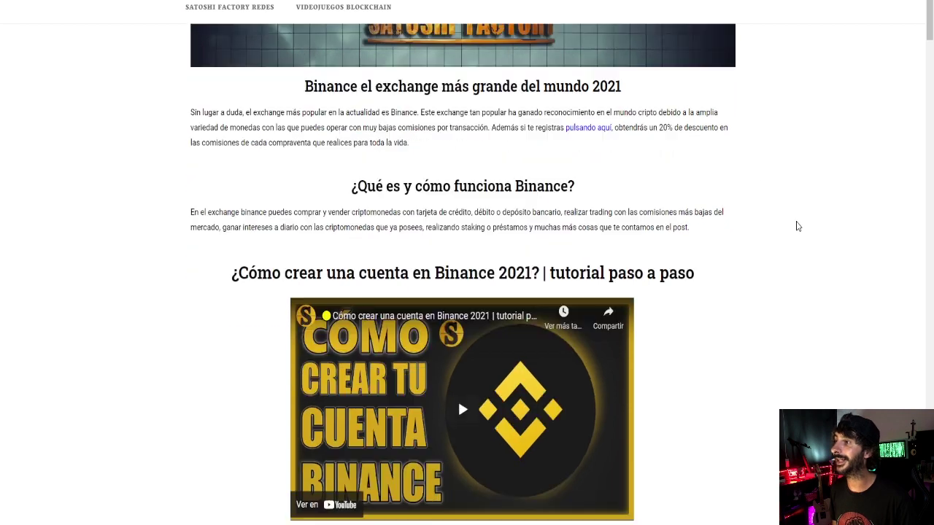
pyautogui.scroll(-1, 797, 227)
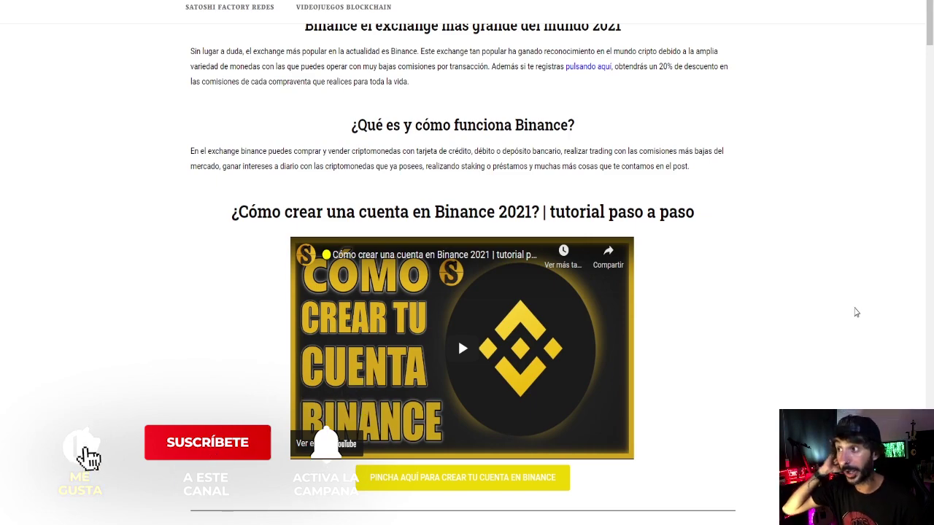
pyautogui.scroll(-10, 856, 312)
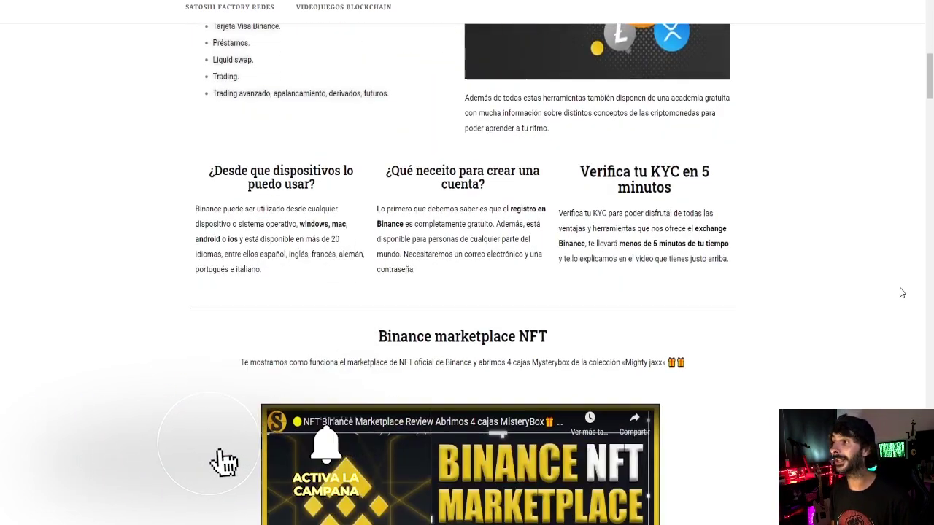
pyautogui.scroll(-7, 902, 293)
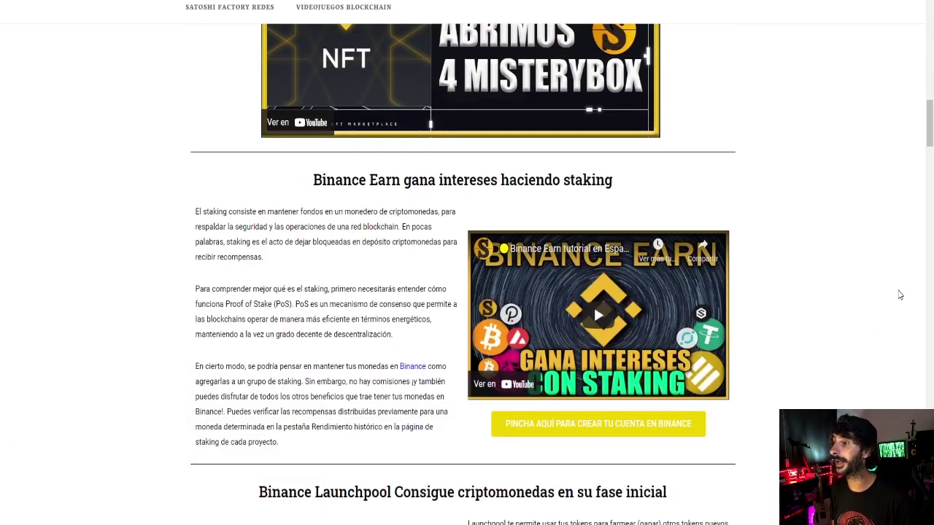
pyautogui.scroll(-3, 900, 295)
pyautogui.scroll(-2, 899, 306)
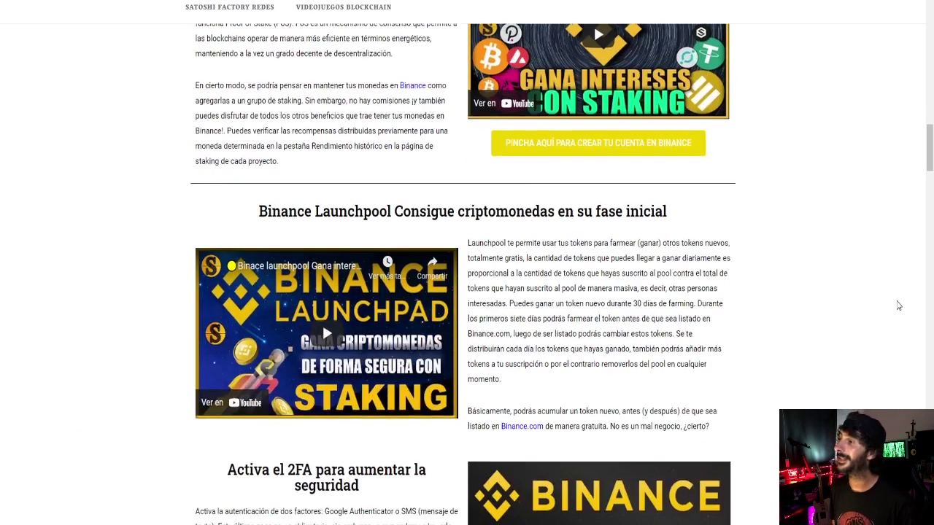
pyautogui.scroll(-2, 899, 306)
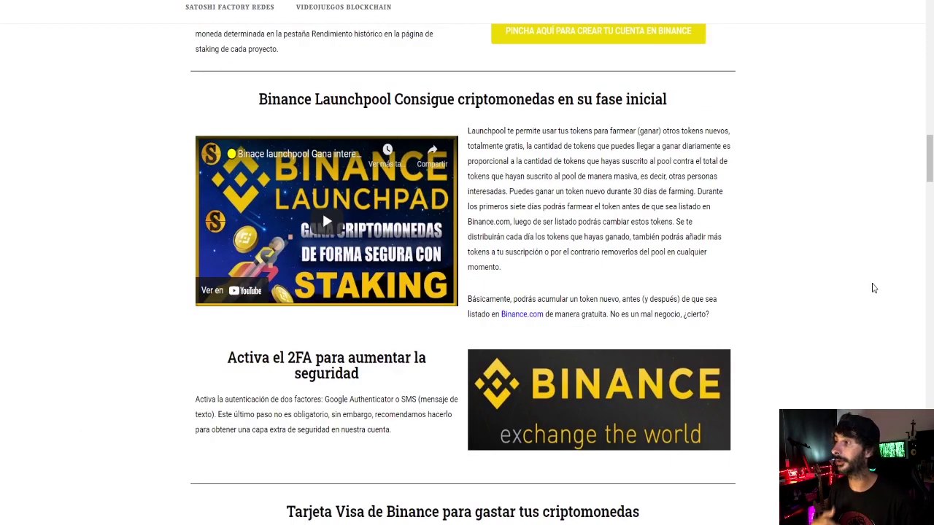
# Read the Binance guide's sections on two-factor authentication and the Binance Visa card.
pyautogui.scroll(-5, 839, 263)
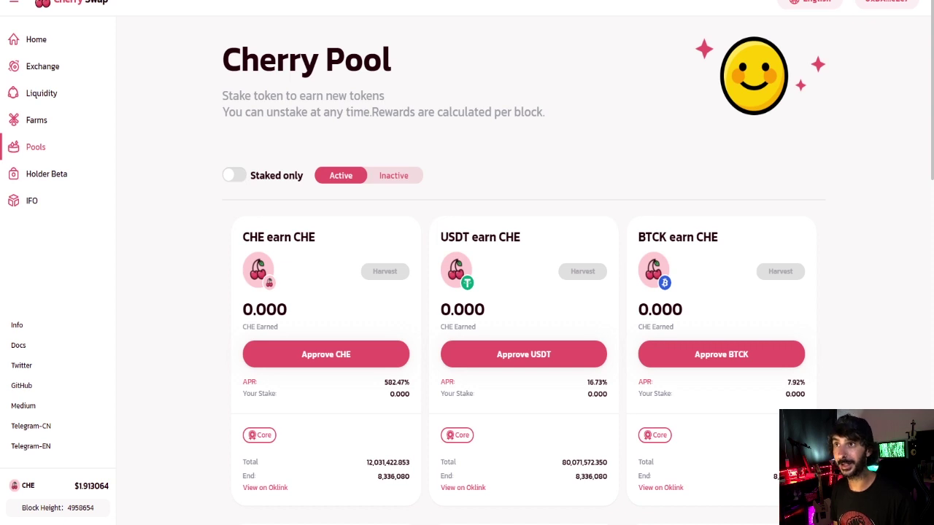
# Open the MetaMask wallet in expanded view and display the saved OKExChain Mainnet network's configuration in the network settings.
pyautogui.click(855, 0)
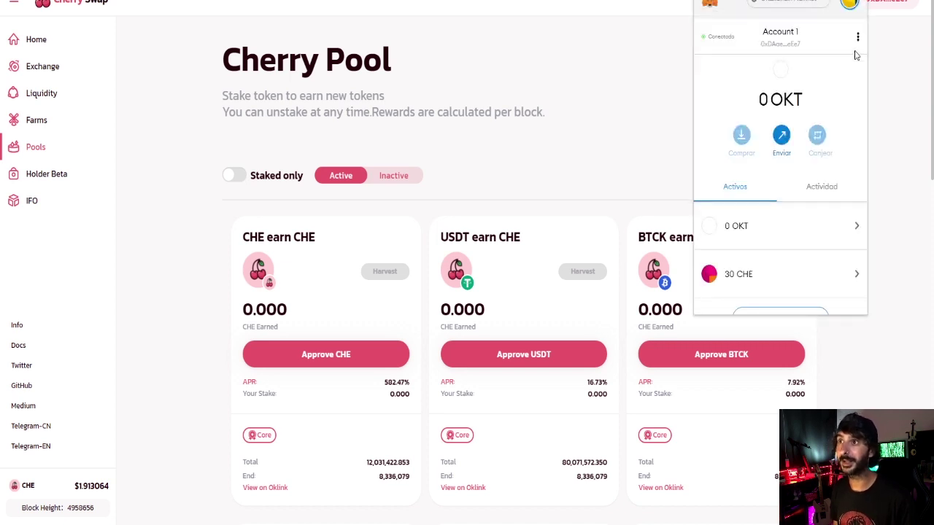
pyautogui.click(857, 40)
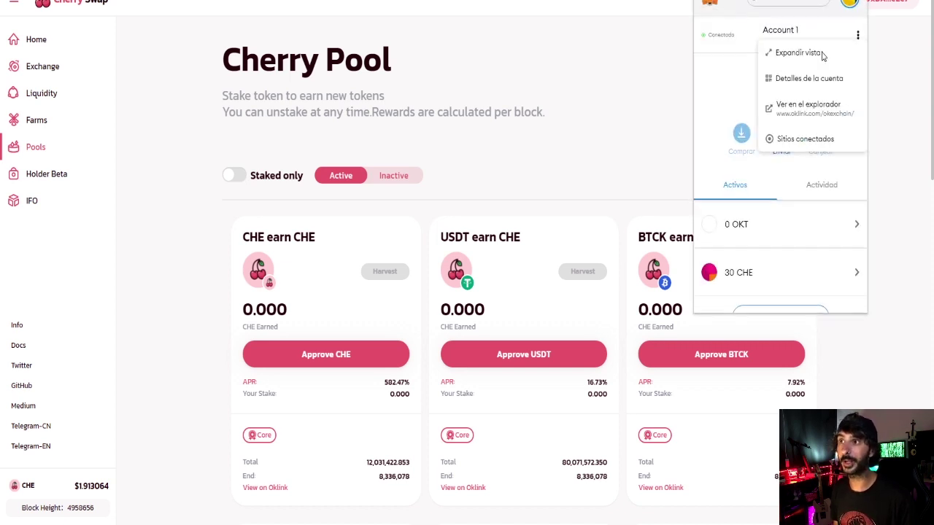
pyautogui.click(823, 52)
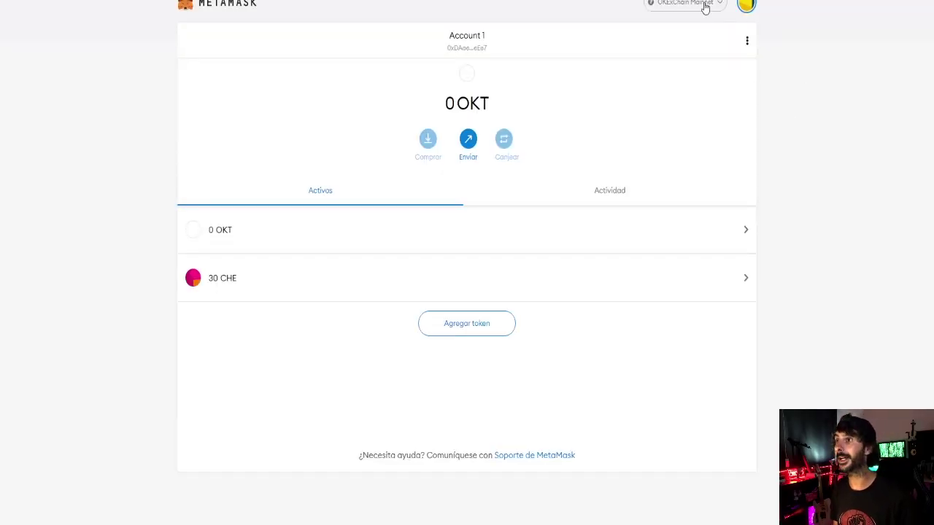
pyautogui.click(704, 5)
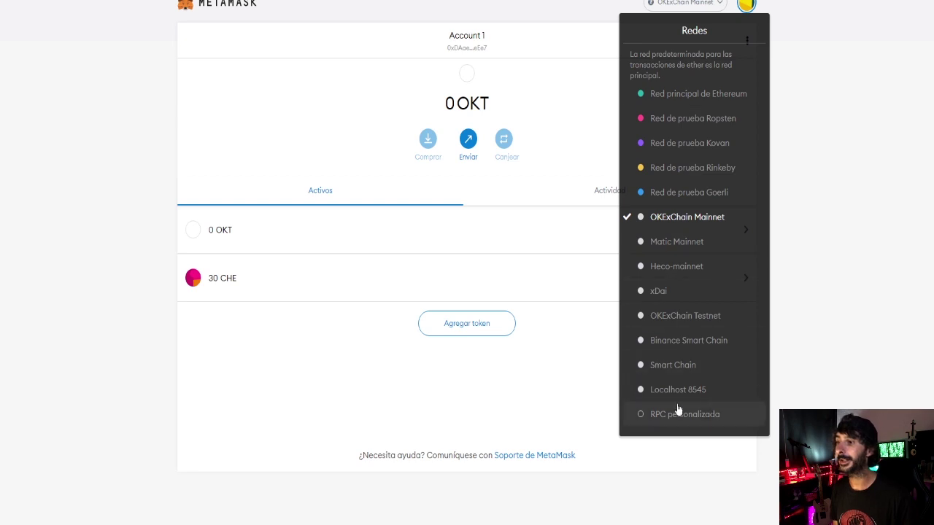
pyautogui.click(709, 413)
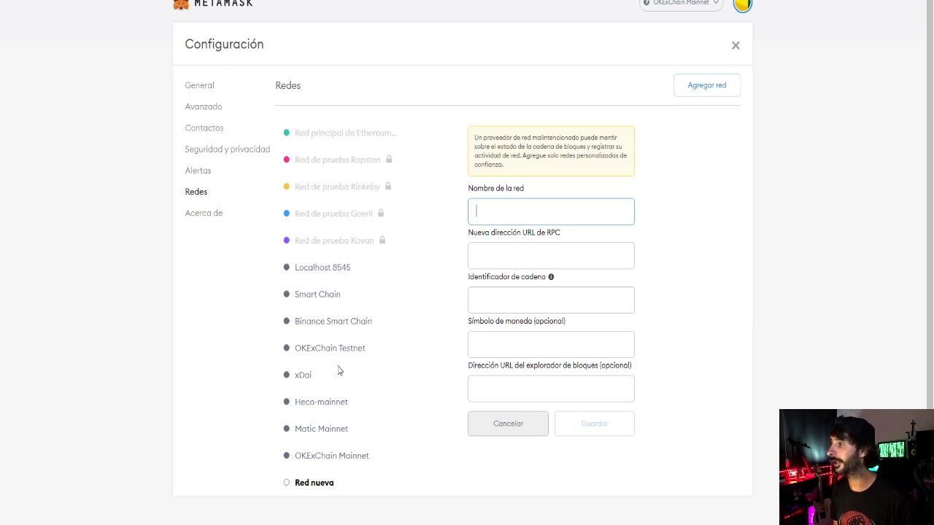
pyautogui.click(344, 459)
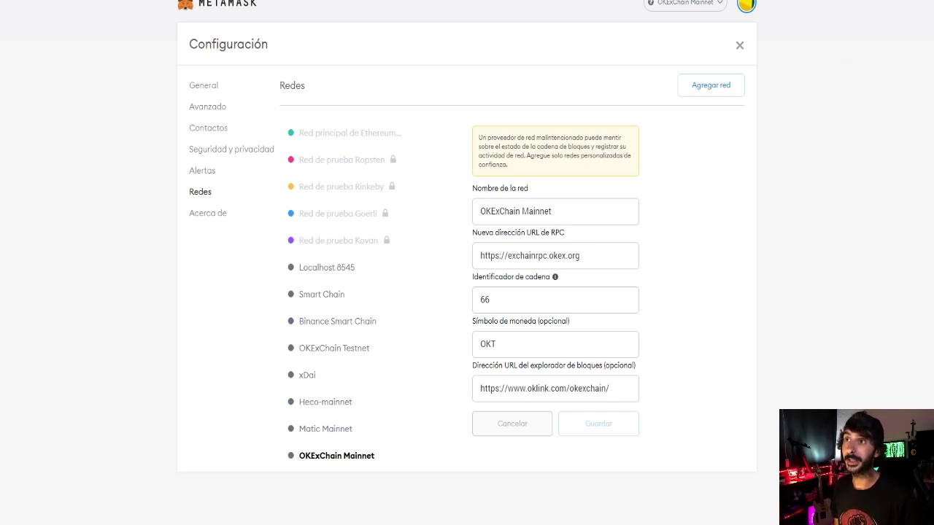
# View the MetaMask account in the OKExChain block explorer and show its KIP20 trading records.
pyautogui.hotkey('alt', 'shift', 'm')
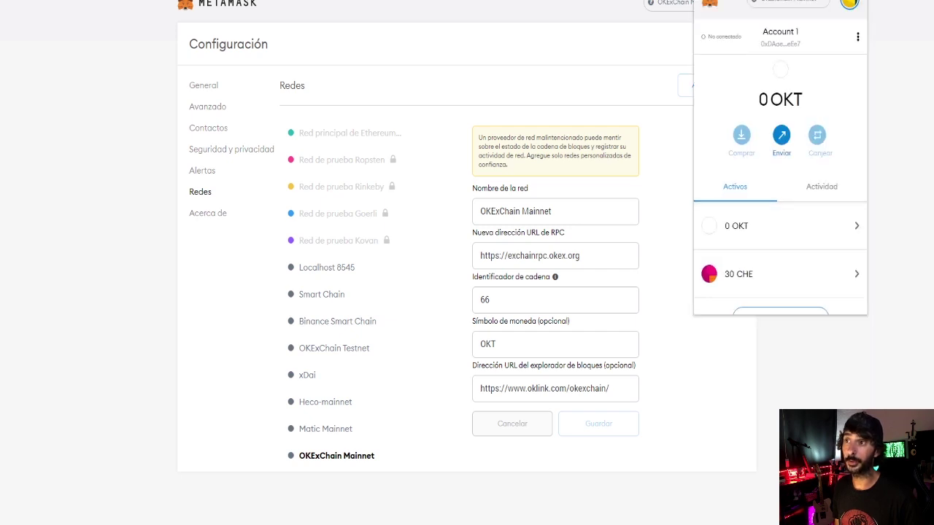
pyautogui.click(859, 37)
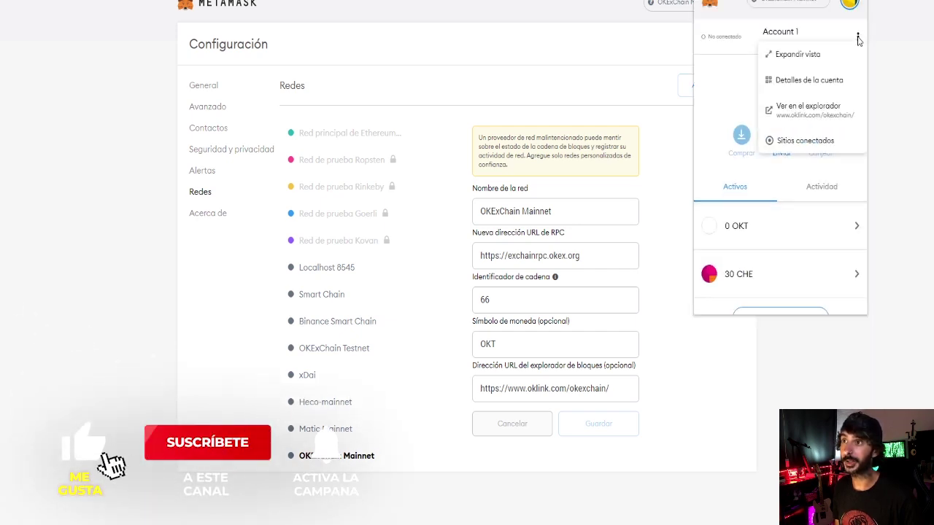
pyautogui.click(829, 108)
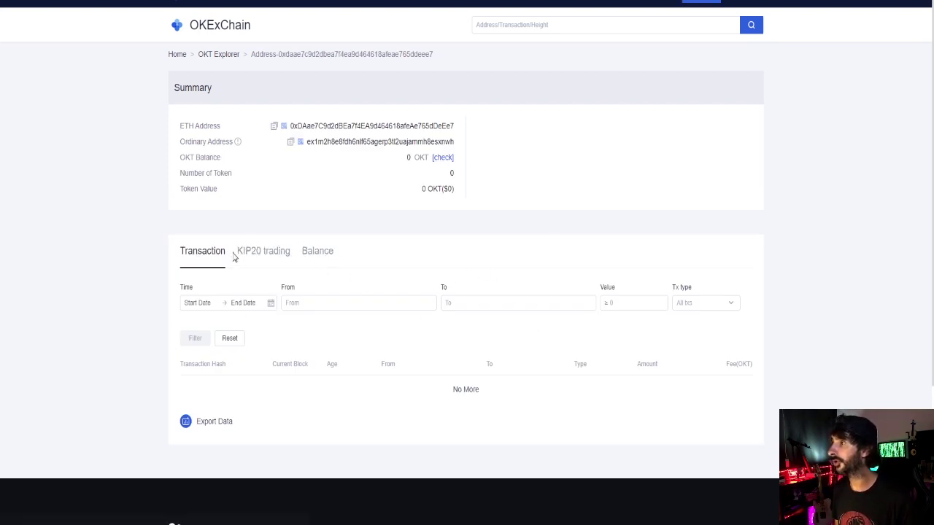
pyautogui.scroll(-1, 401, 234)
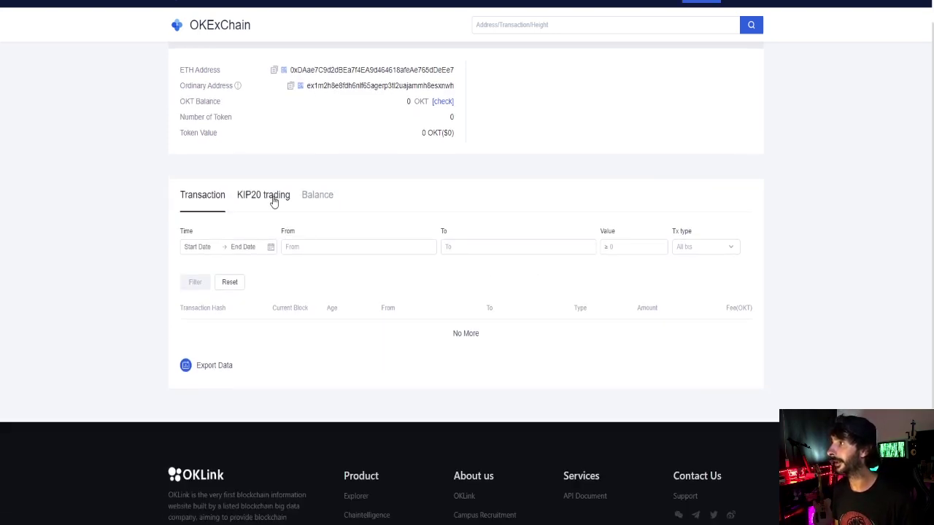
pyautogui.click(274, 202)
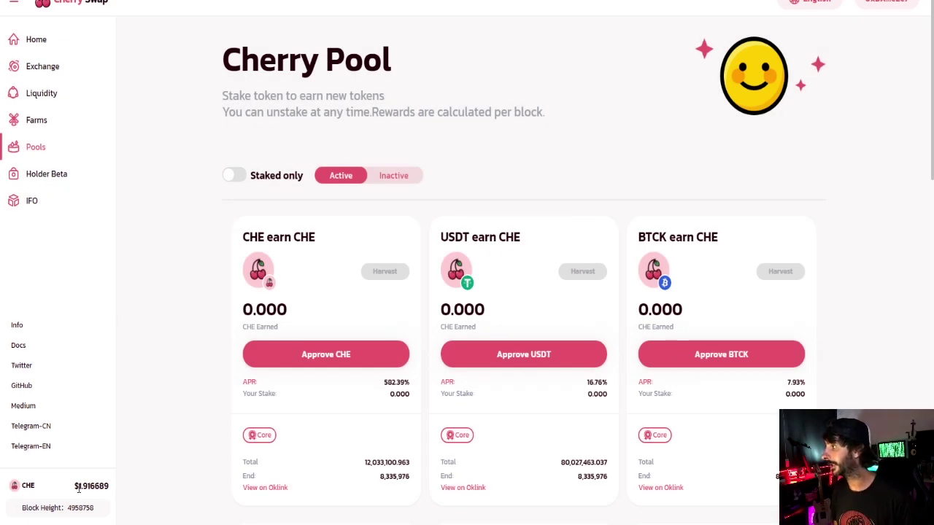
# Check the CHE token price on the Cherry Pool page and the CHE balance in the MetaMask wallet.
pyautogui.moveTo(78, 489); pyautogui.dragTo(22, 486)
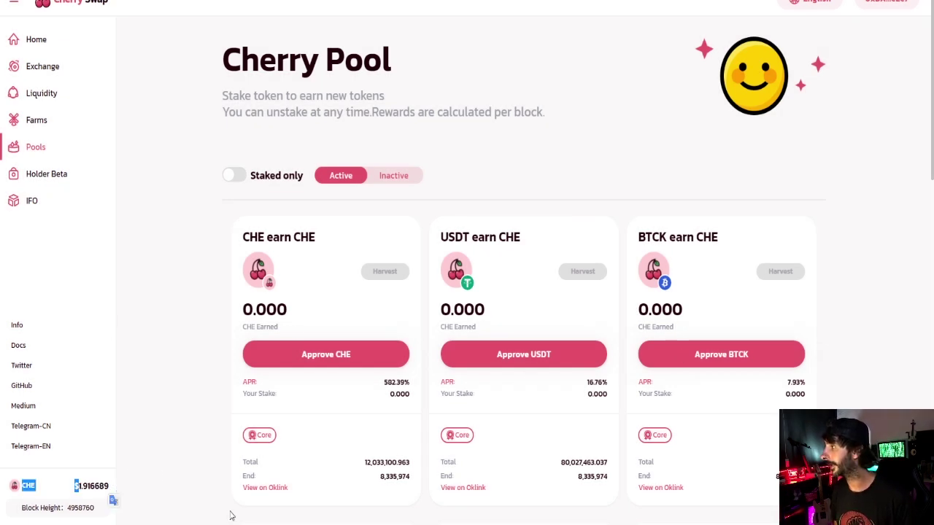
pyautogui.click(151, 448)
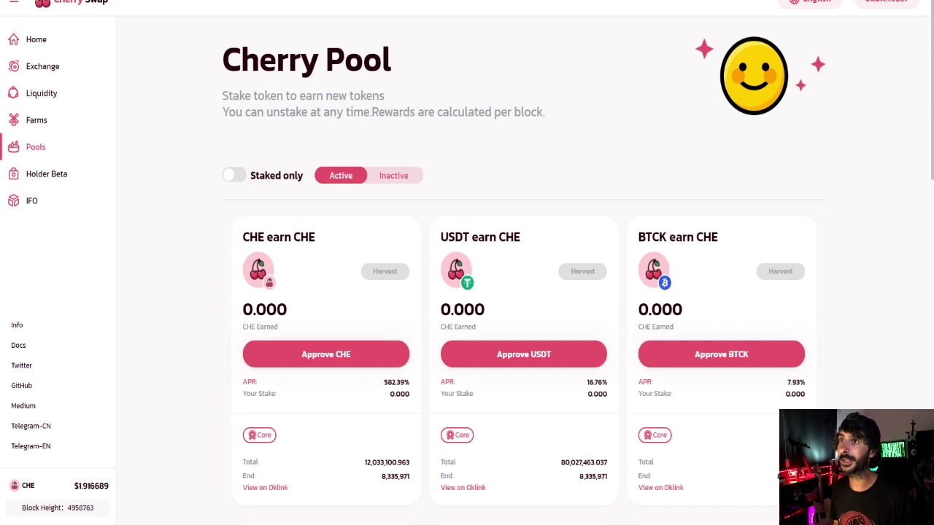
pyautogui.hotkey('alt', 'shift', 'm')
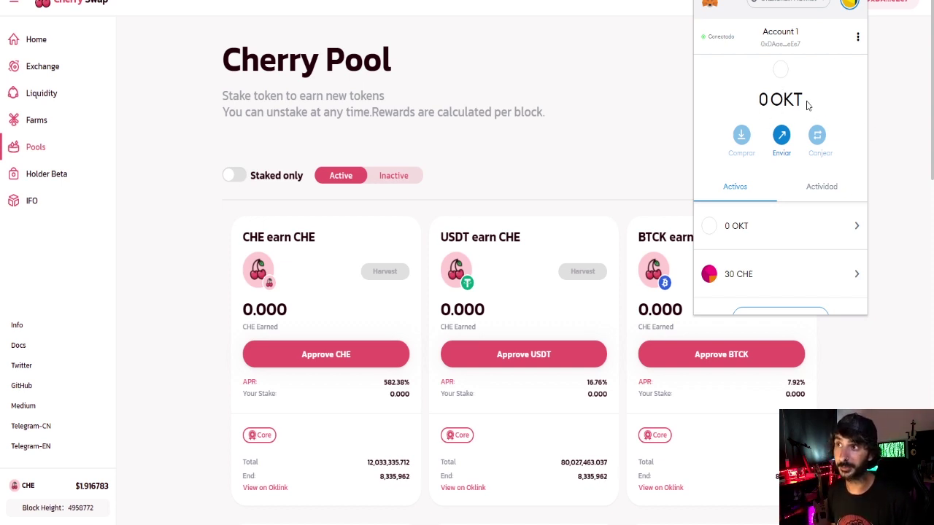
# Examine the Blockster waitlist page's BXR earnings, referral link, social tasks, contest rules and token claiming instructions.
pyautogui.hotkey('ctrl', 'Tab')
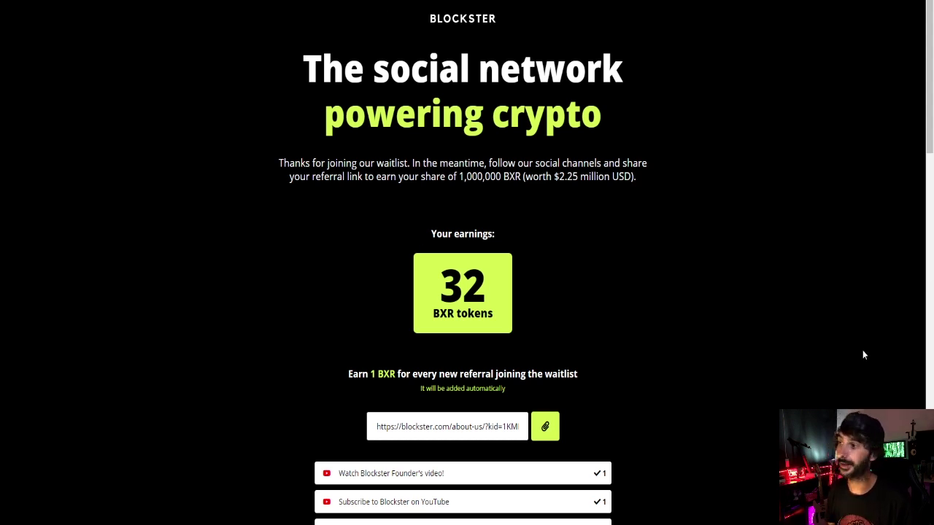
pyautogui.scroll(-9, 863, 354)
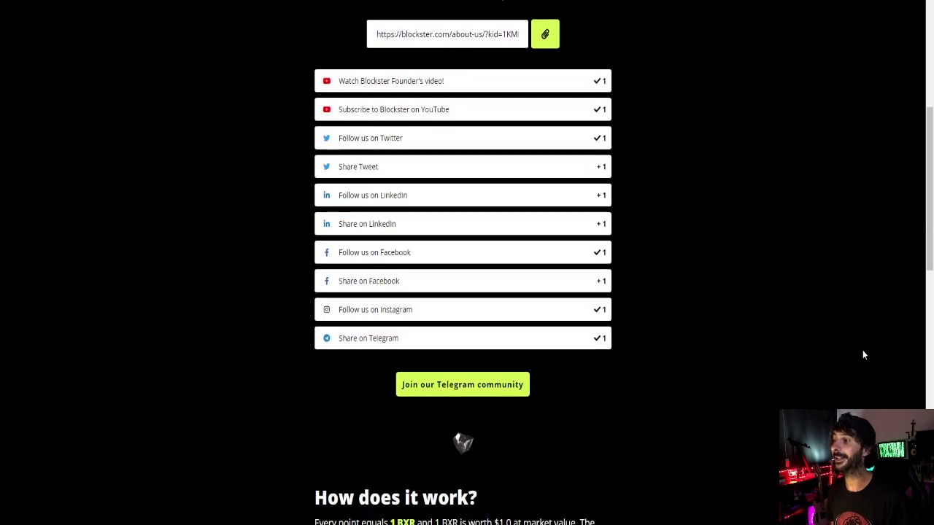
pyautogui.scroll(-5, 863, 355)
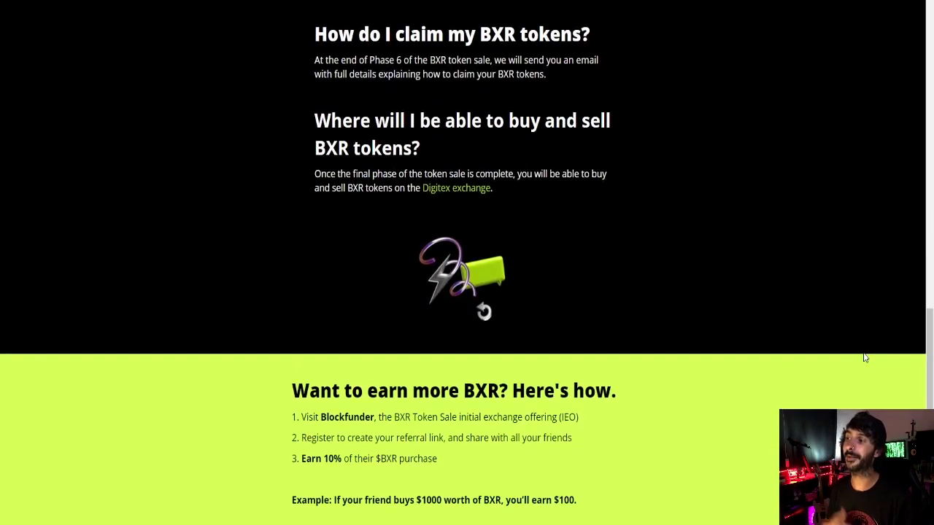
pyautogui.scroll(-2, 846, 396)
pyautogui.scroll(7, 846, 396)
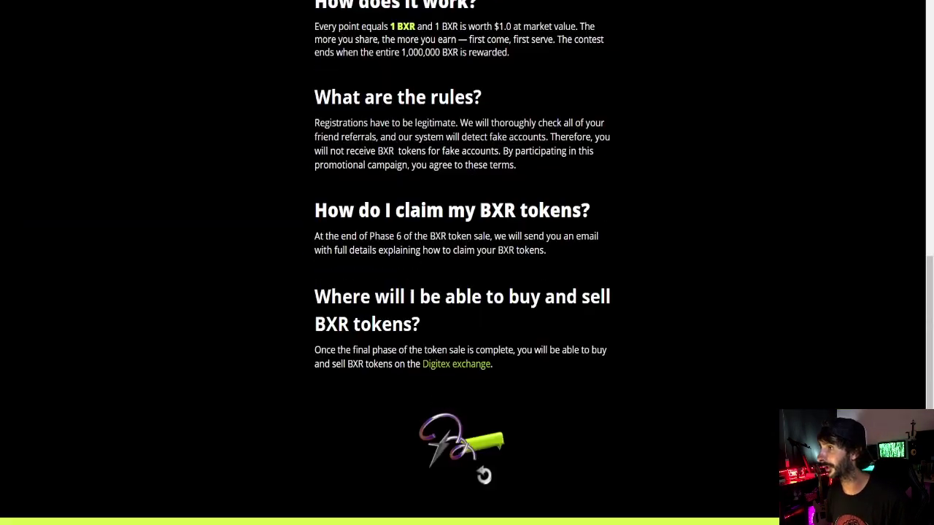
pyautogui.scroll(9, 573, 438)
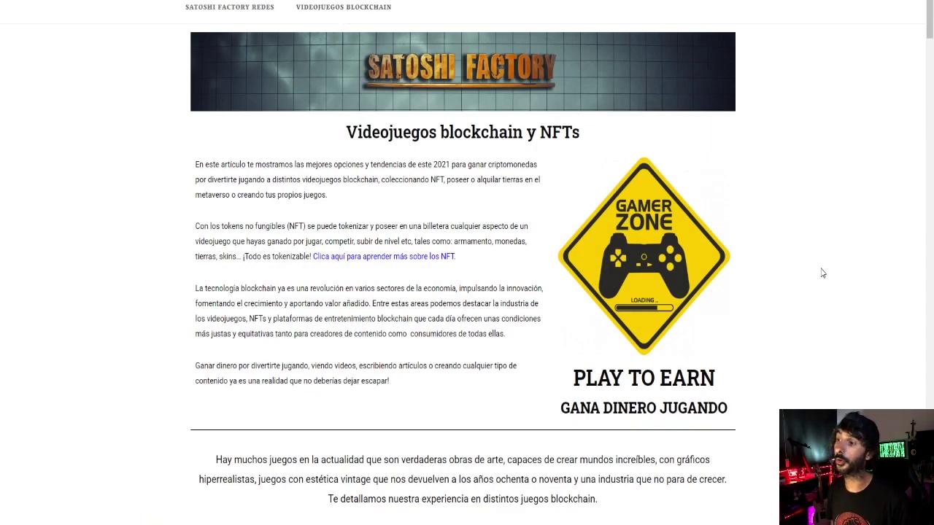
# Look through the Satoshi Factory blockchain games article, covering Gala Games, Light Nite, Binance Smart Chain tutorials and My DeFi Pet.
pyautogui.scroll(-6, 825, 278)
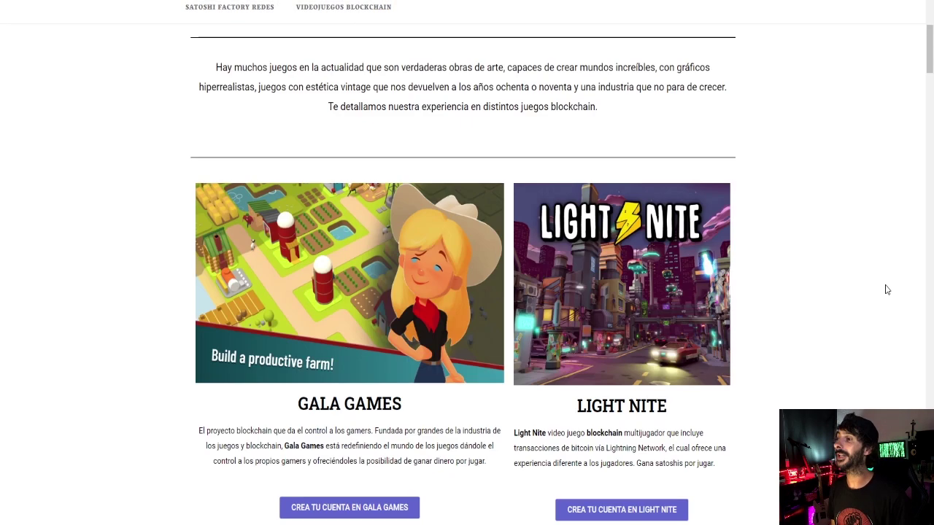
pyautogui.scroll(-5, 886, 290)
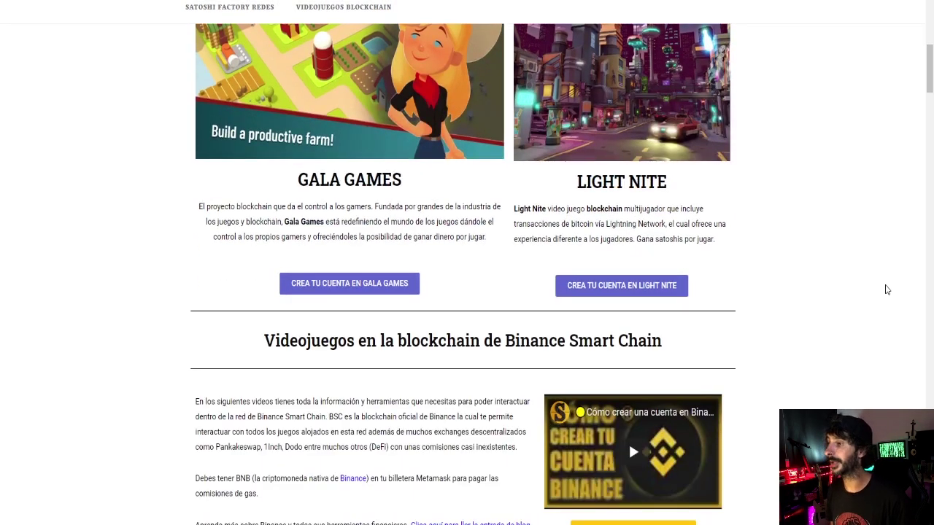
pyautogui.scroll(-4, 884, 292)
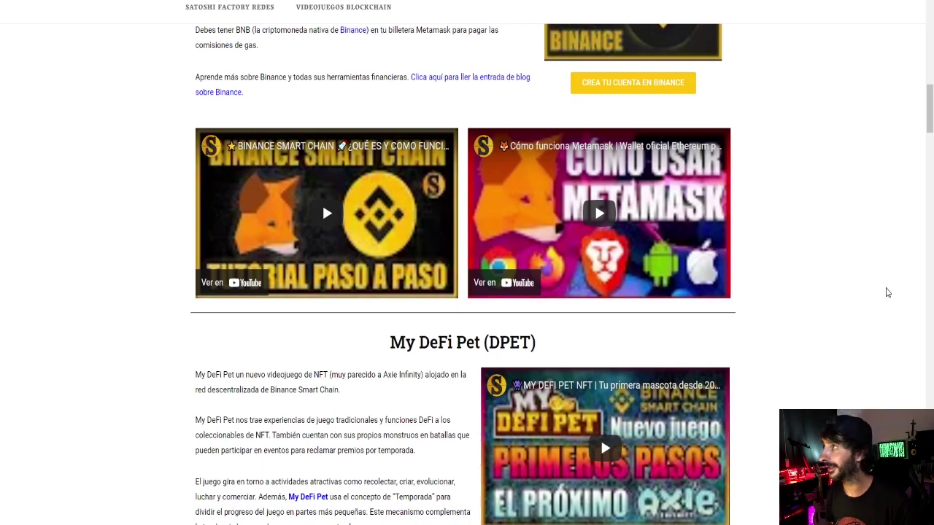
pyautogui.scroll(8, 884, 291)
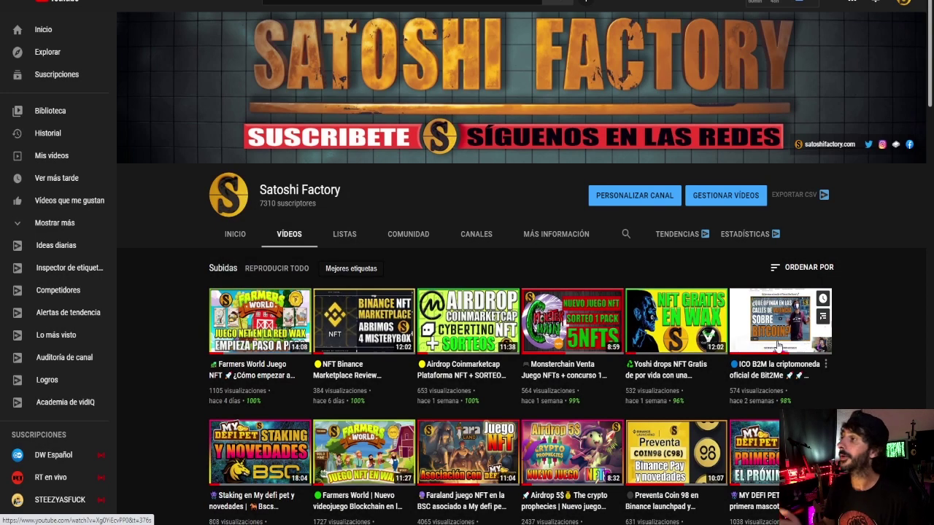